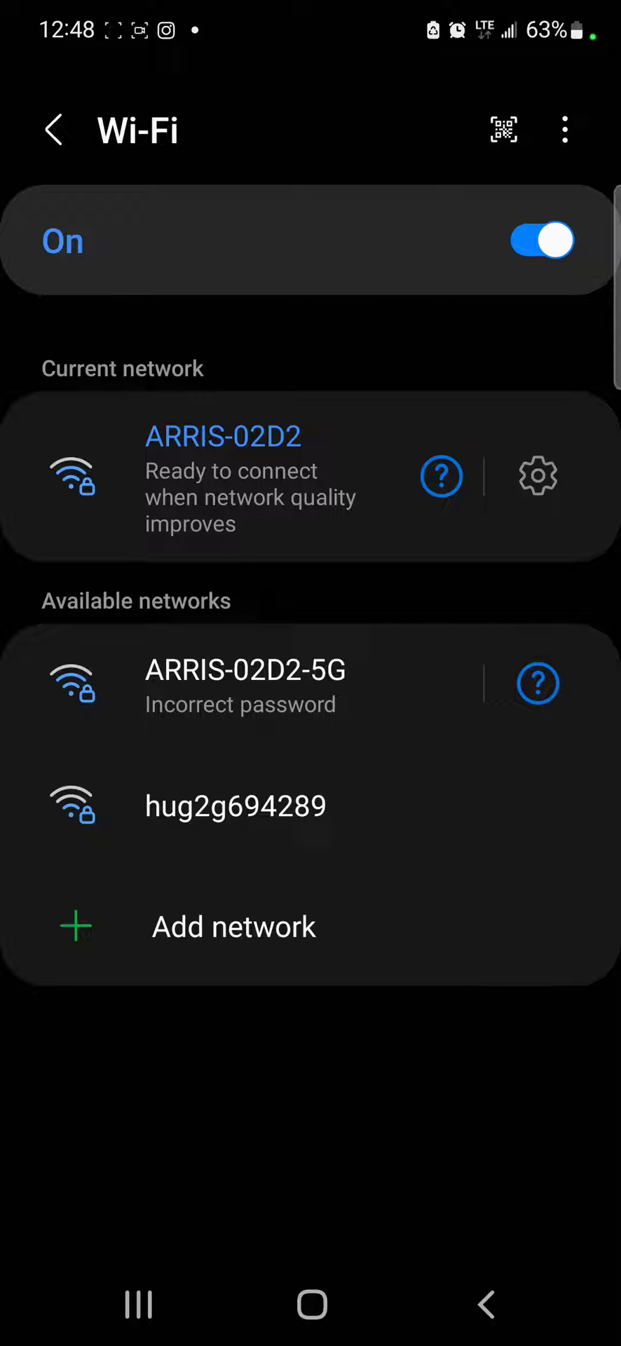
Toggle the Mobile data Quick Settings tile off and back on, then collapse the panel.
left_click_drag(311, 11, 311, 316)
left_click_drag(310, 210, 310, 841)
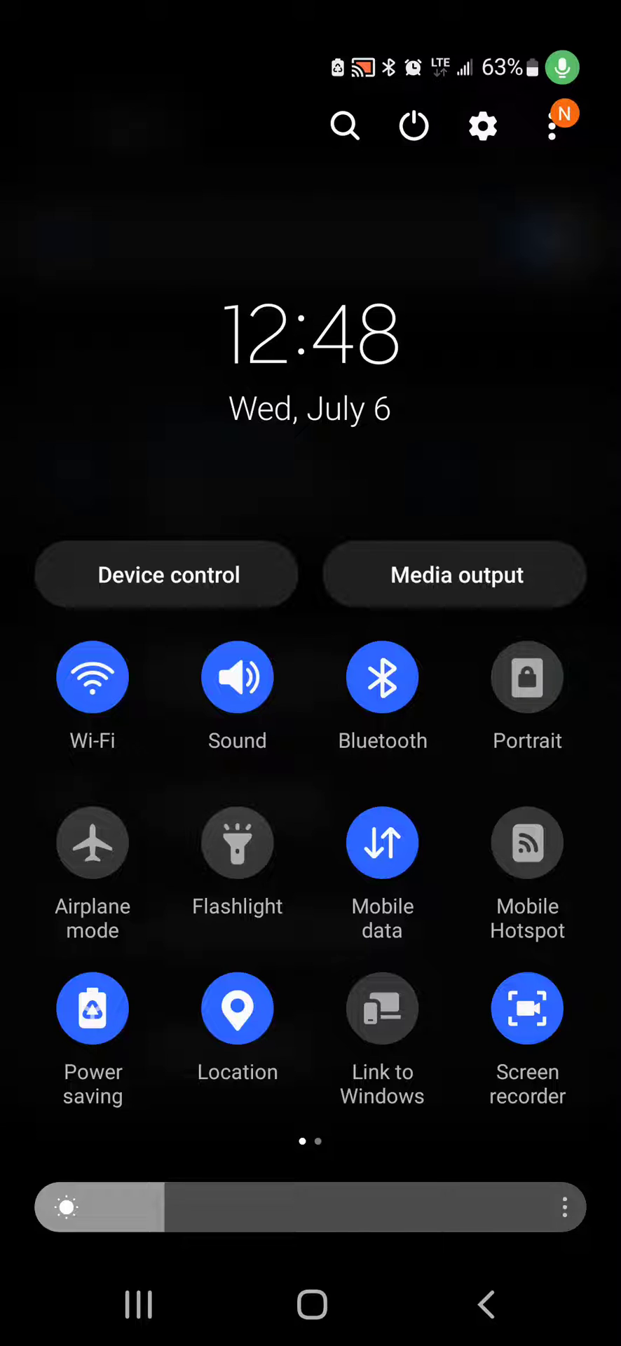
left_click(382, 842)
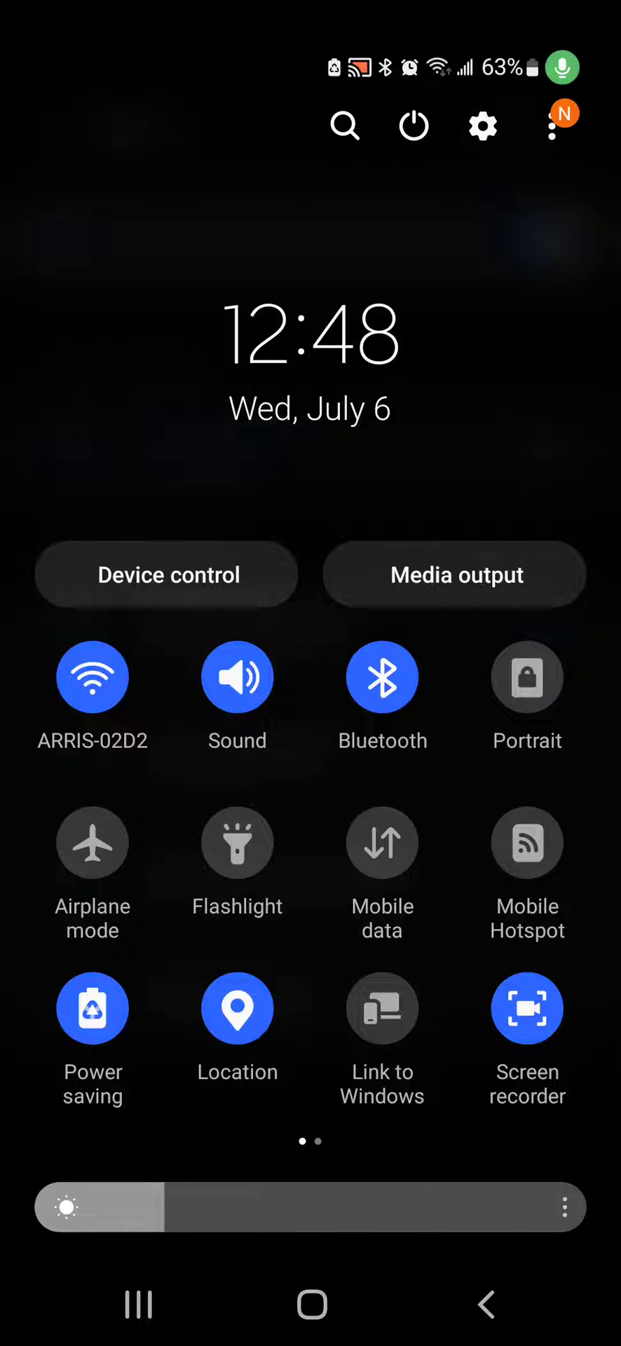
left_click(382, 842)
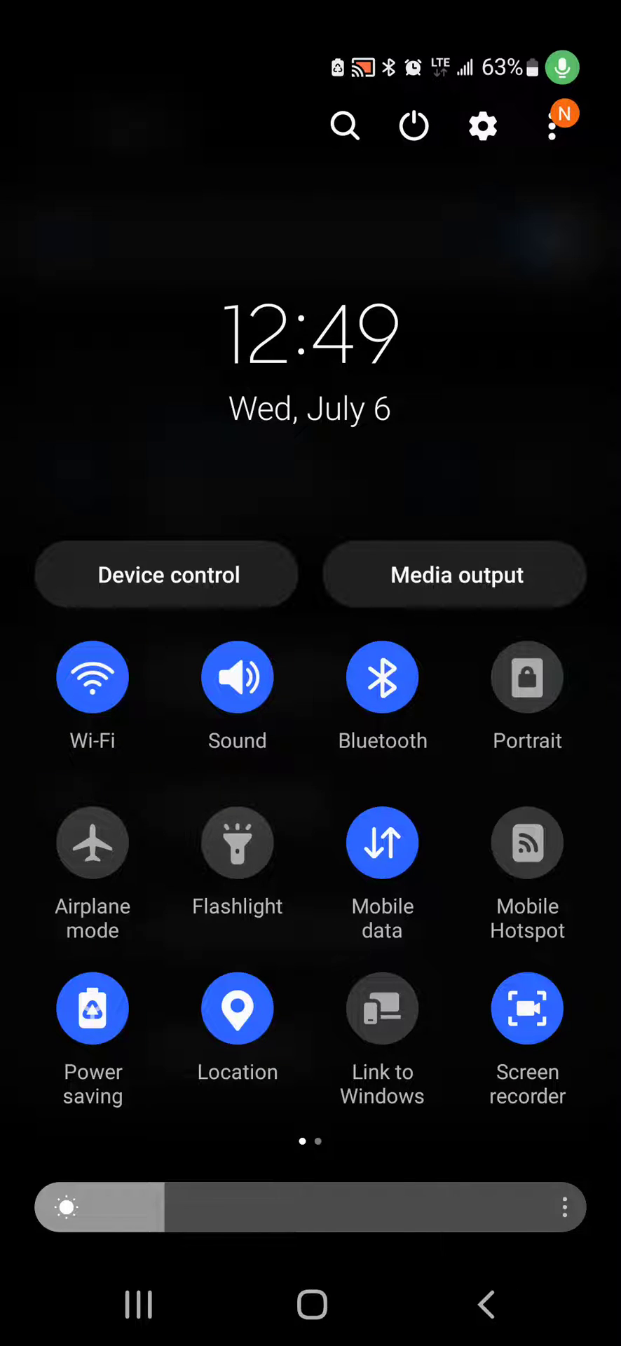
left_click_drag(311, 1052, 311, 491)
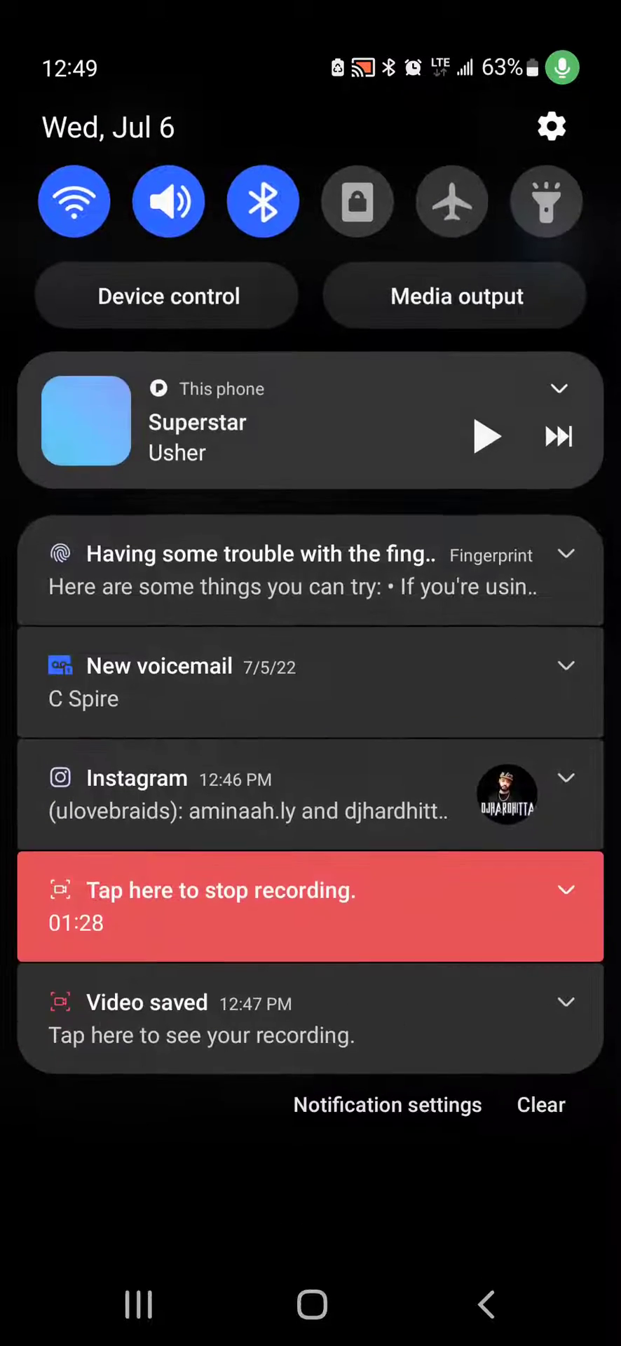
Search 'switch' in Finder and open the 'Switch to mobile data' setting under Wi-Fi Advanced.
left_click(73, 201)
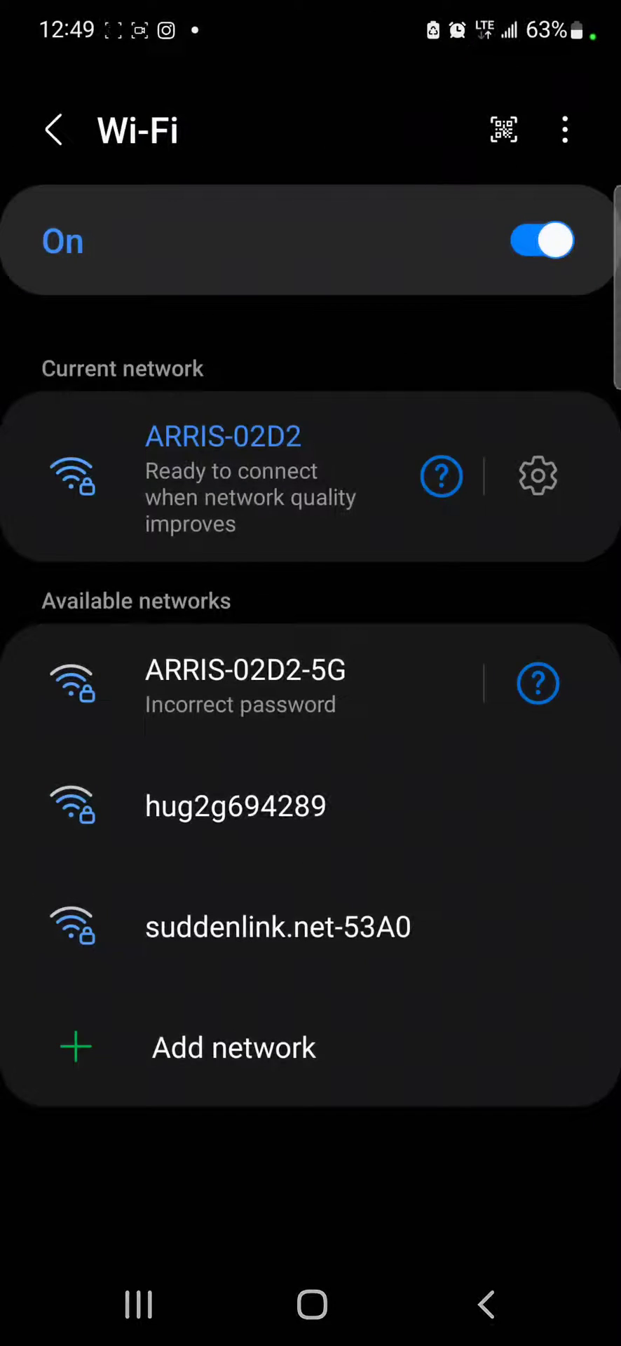
left_click(312, 1304)
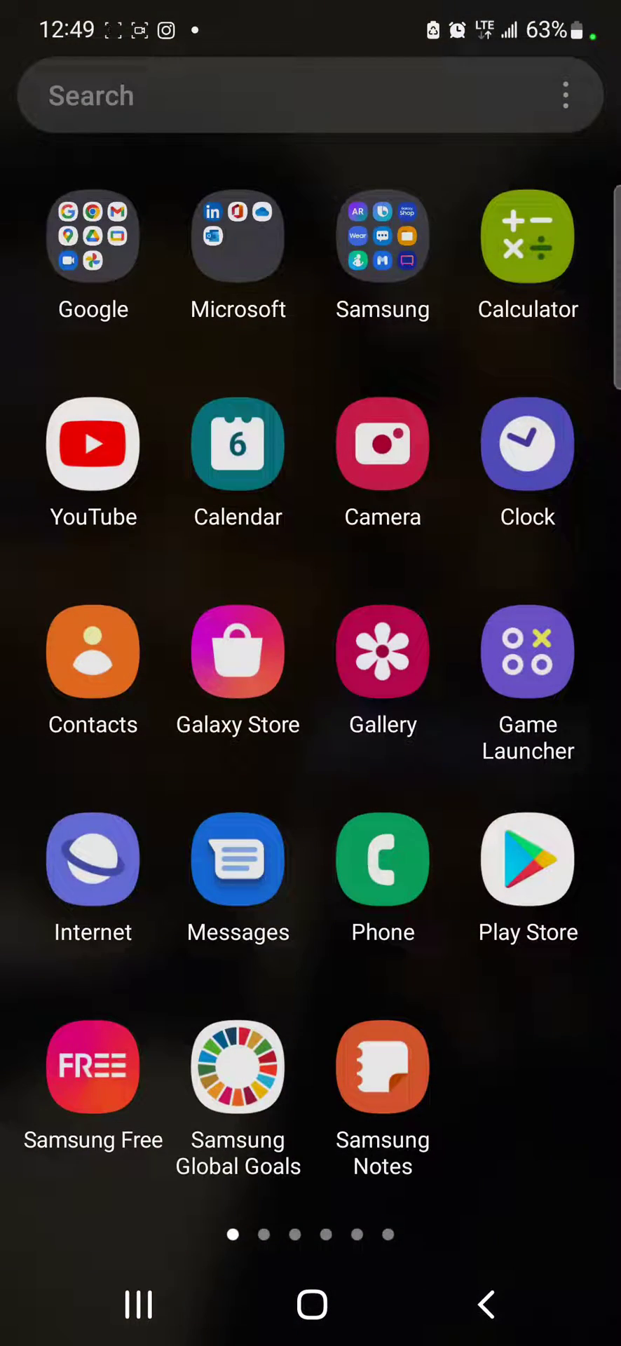
left_click(211, 96)
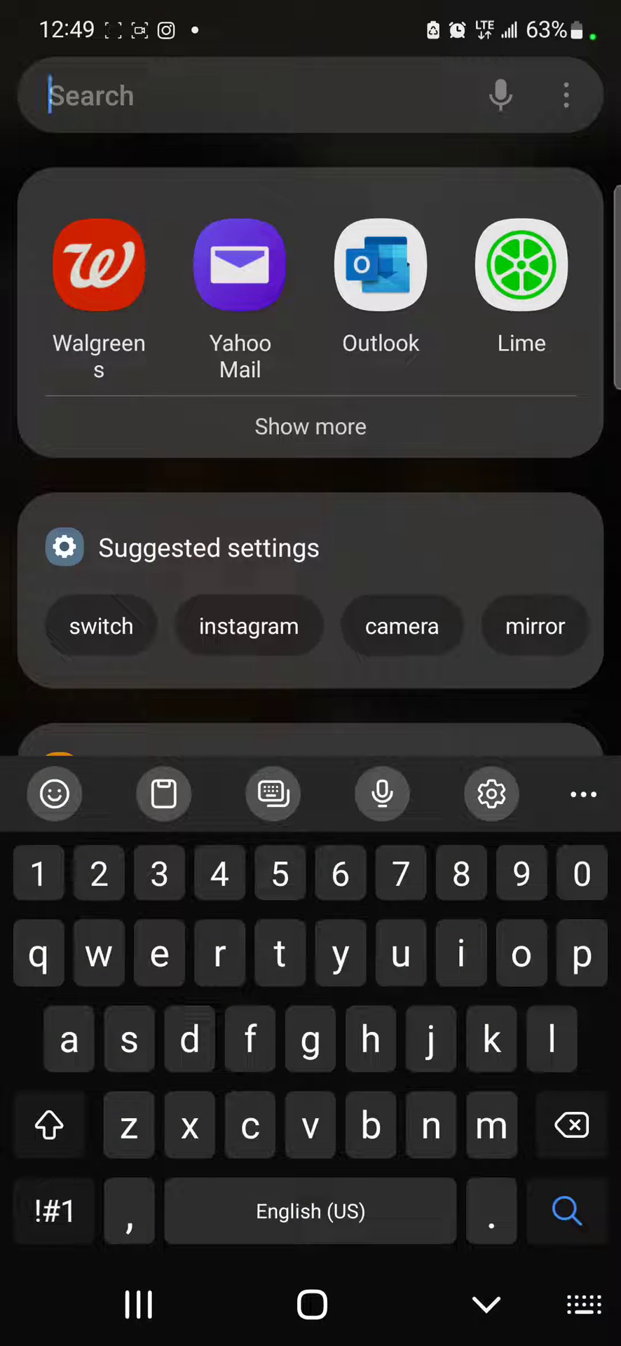
type("swi")
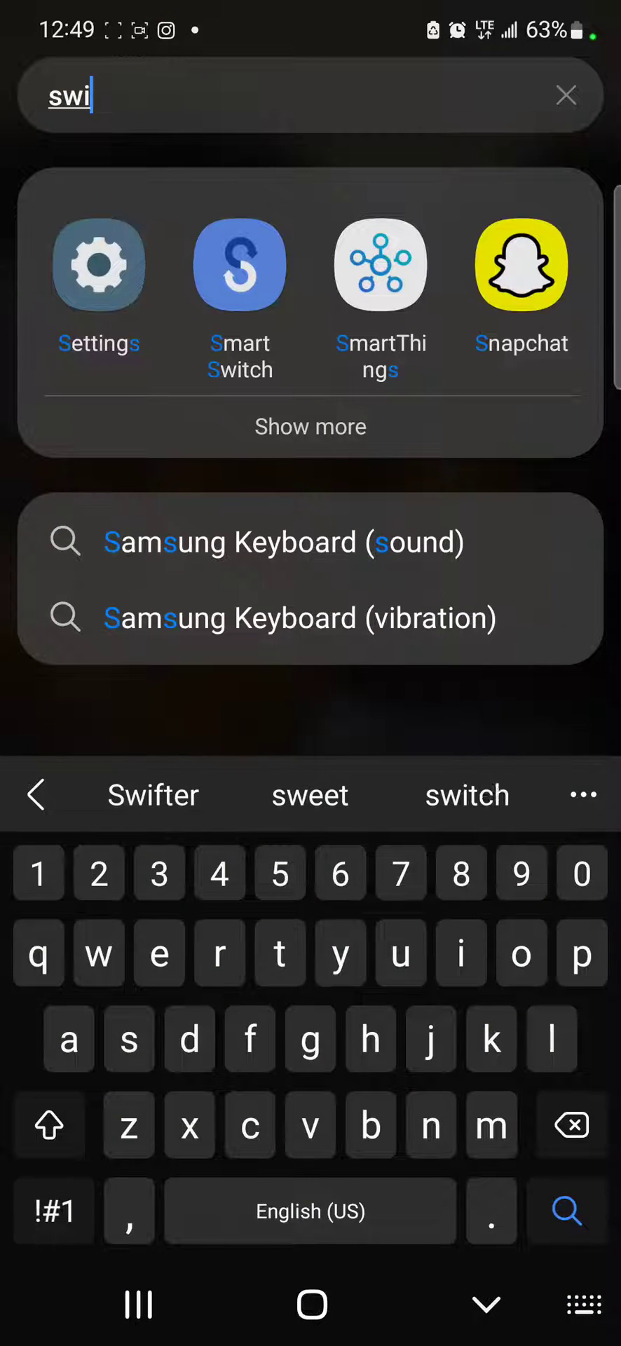
type("tch")
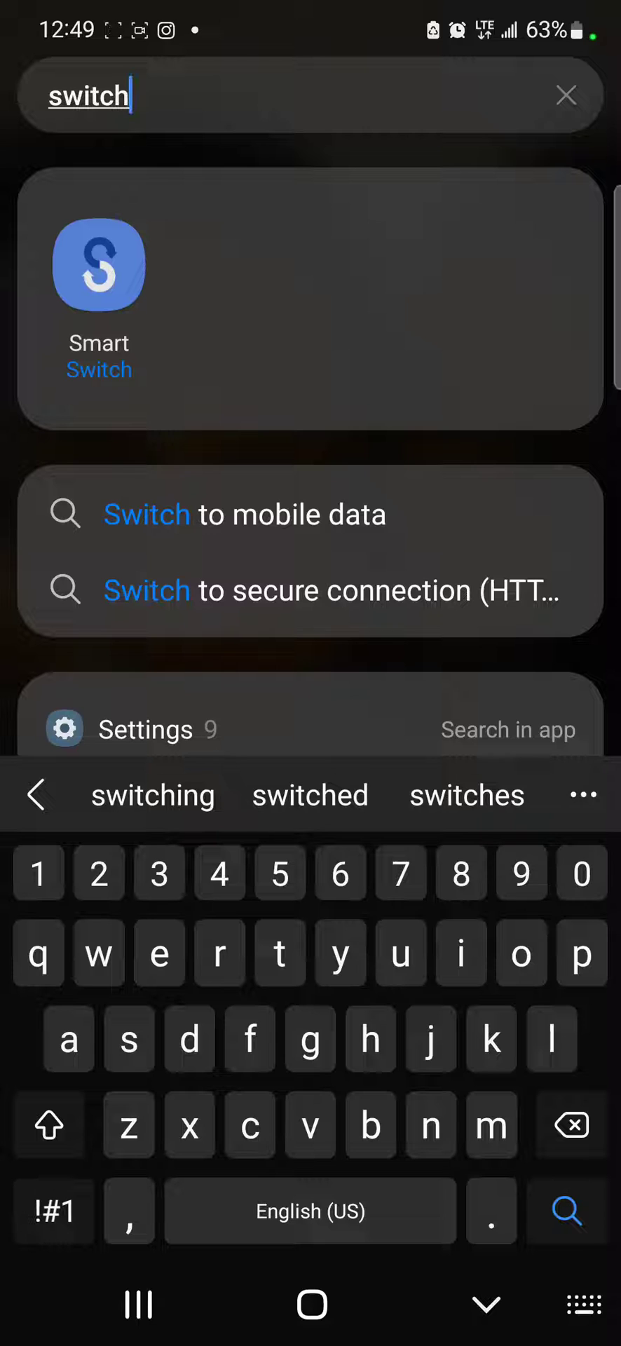
left_click(245, 515)
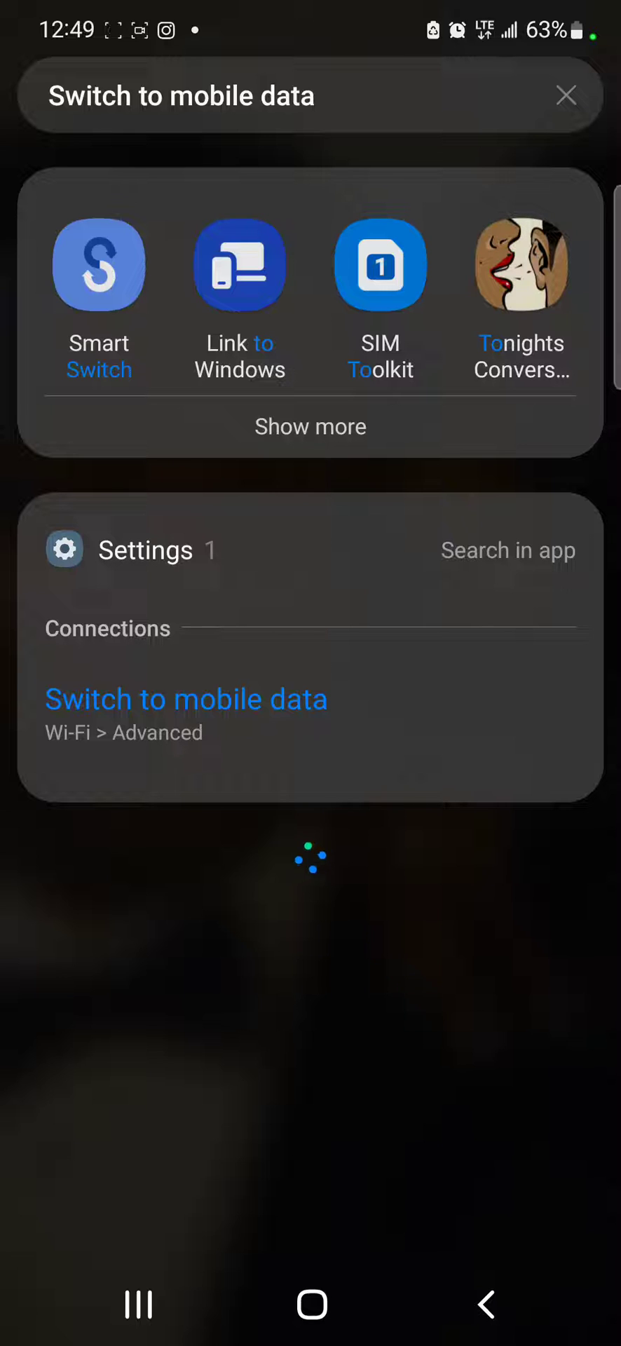
left_click(186, 708)
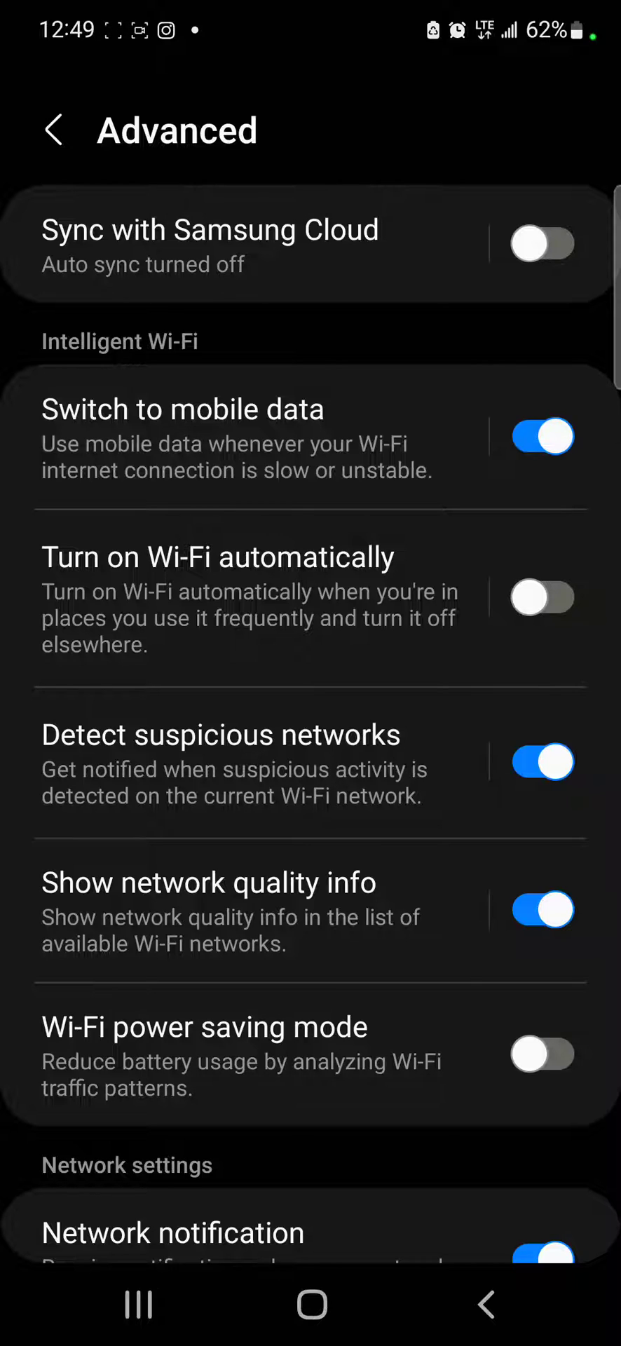
Switch the 'Switch to mobile data' toggle off in Wi-Fi Advanced.
left_click(542, 436)
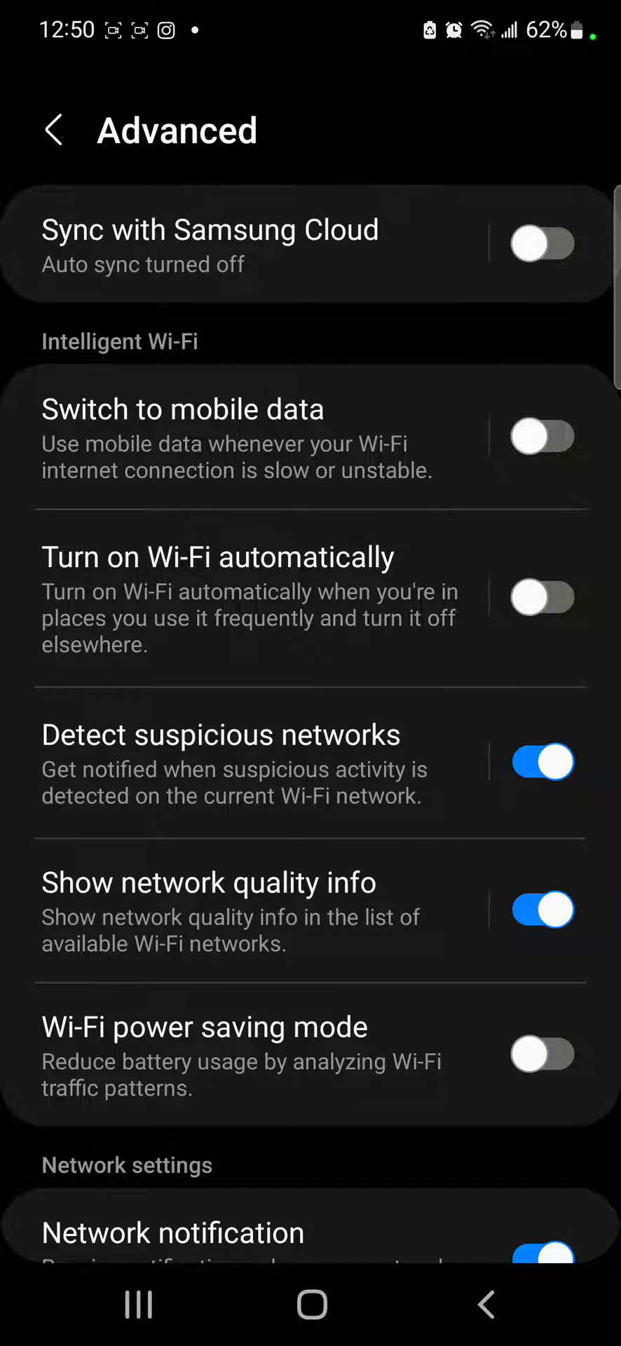
Check the expanded Quick Settings, then switch the 'Switch to mobile data' toggle back on.
left_click_drag(310, 14, 311, 281)
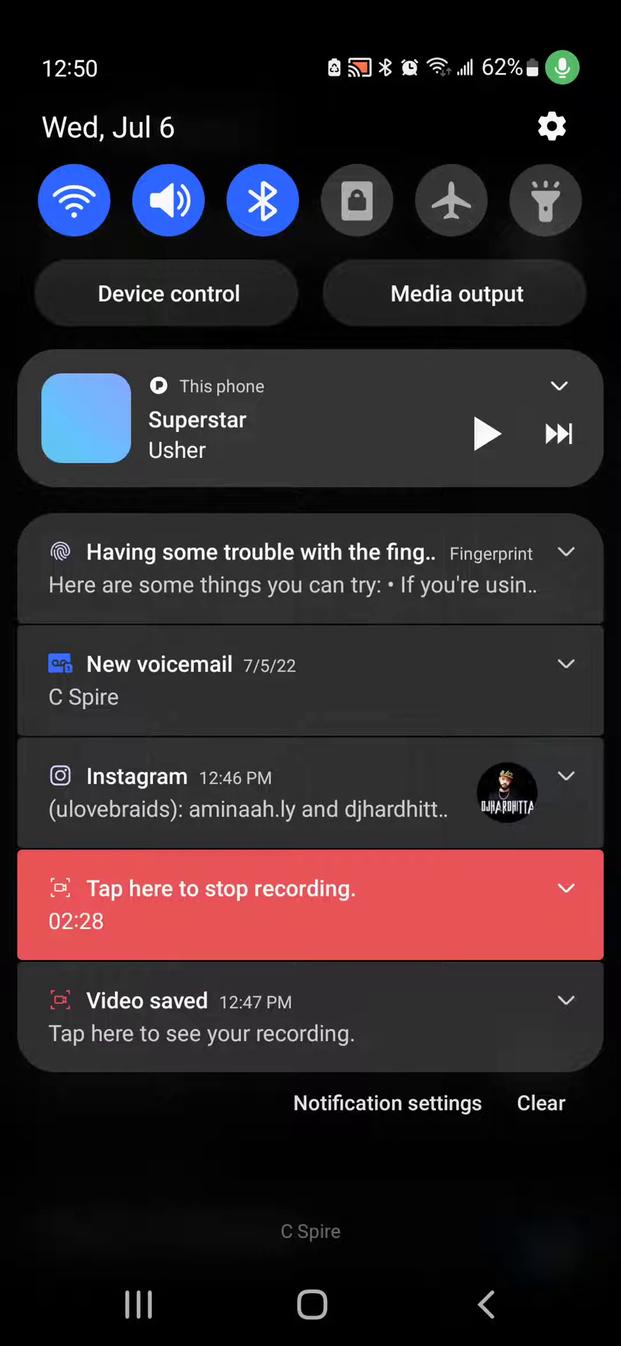
left_click_drag(473, 406, 472, 912)
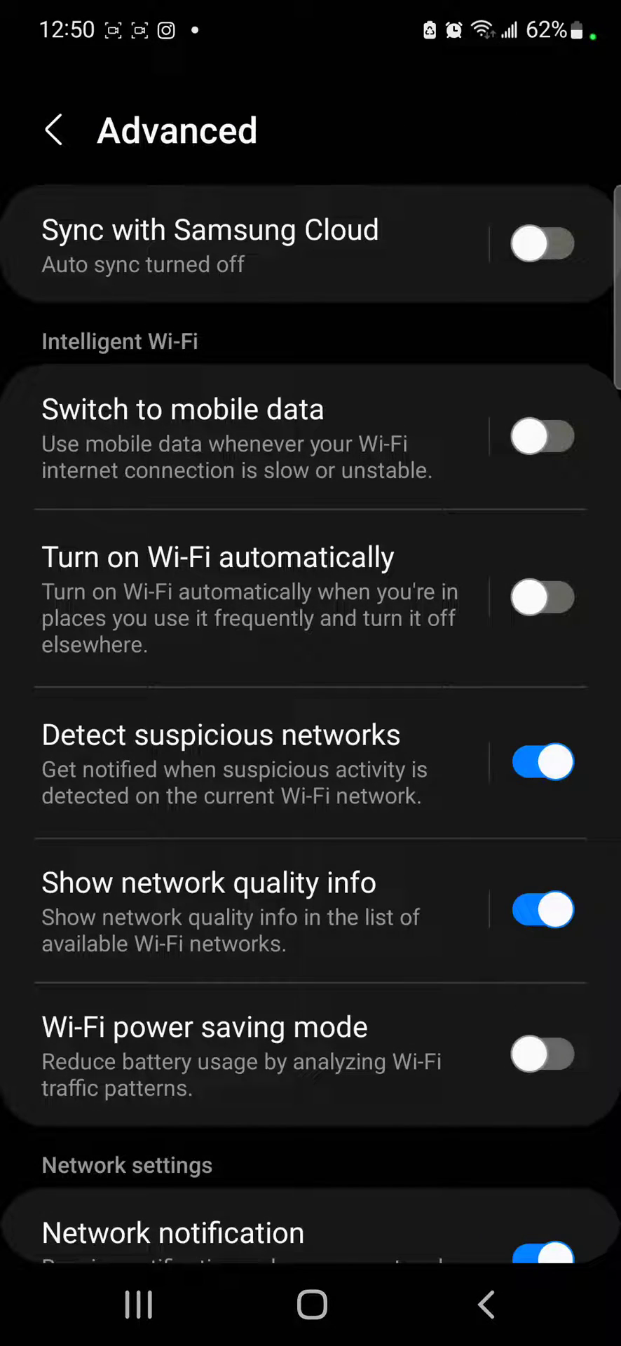
left_click(543, 437)
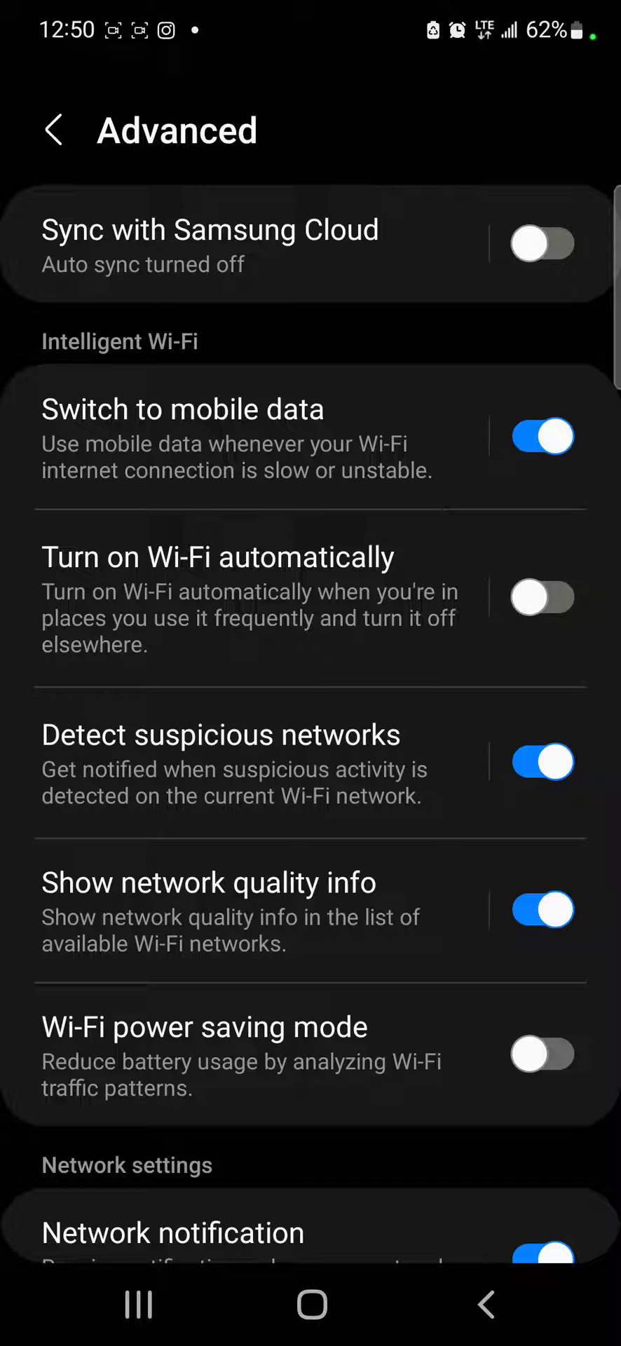